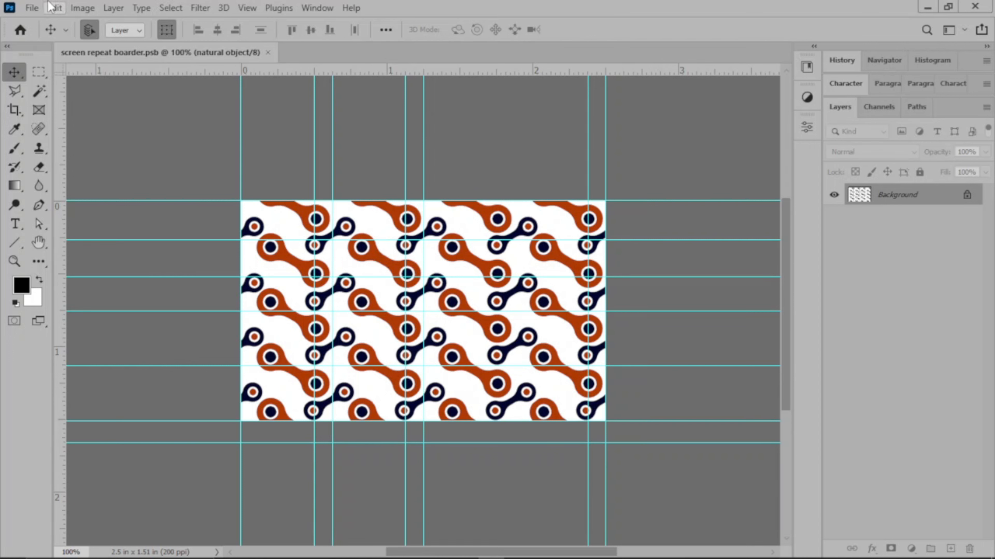
Choose Pixels/Inch as the unit for the new-document screen resolution in the Units & Rulers preferences.
left_click(54, 8)
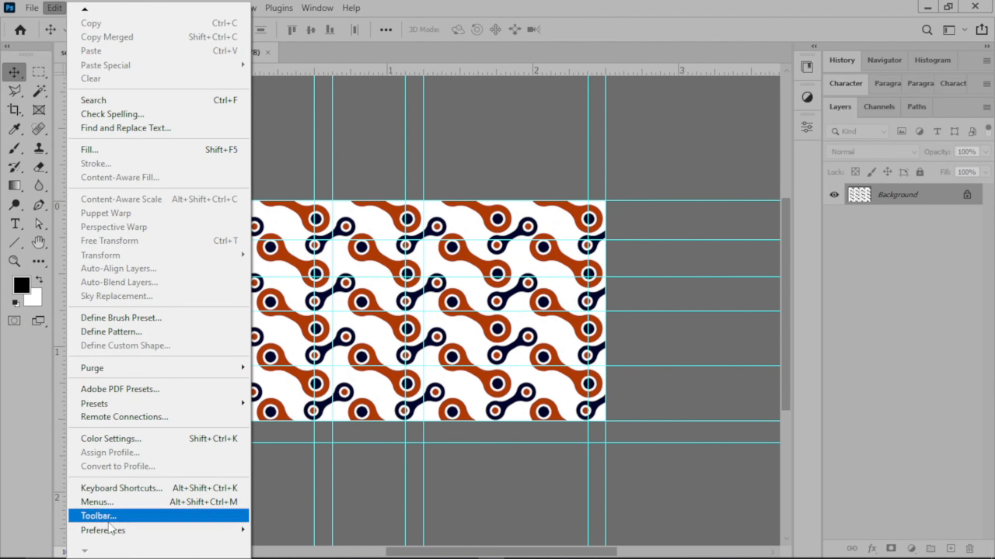
mouse_move(121, 531)
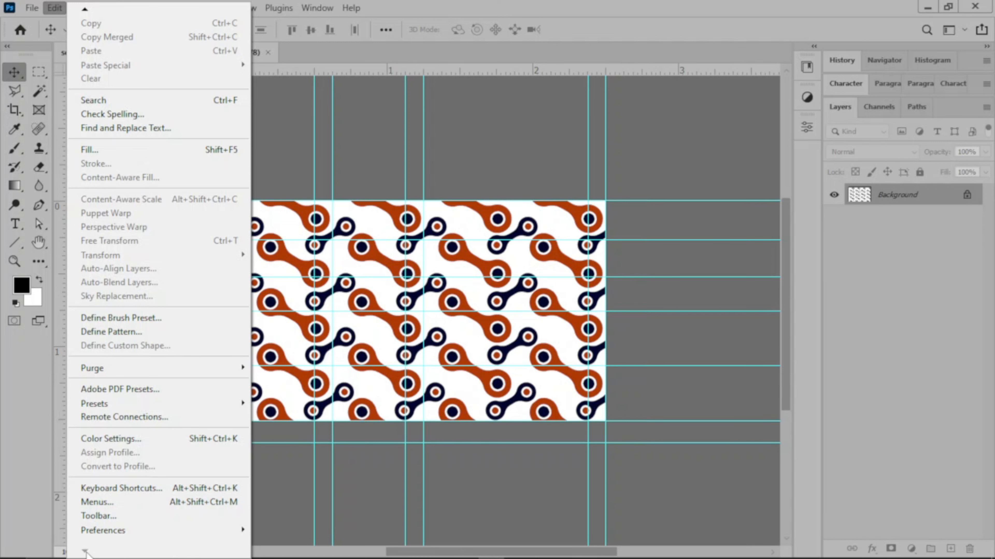
mouse_move(214, 532)
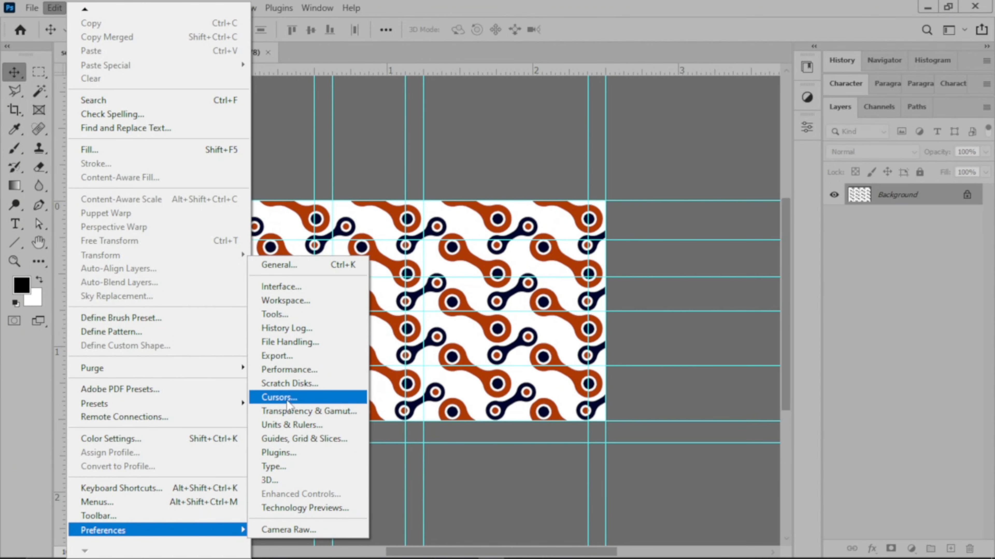
left_click(287, 426)
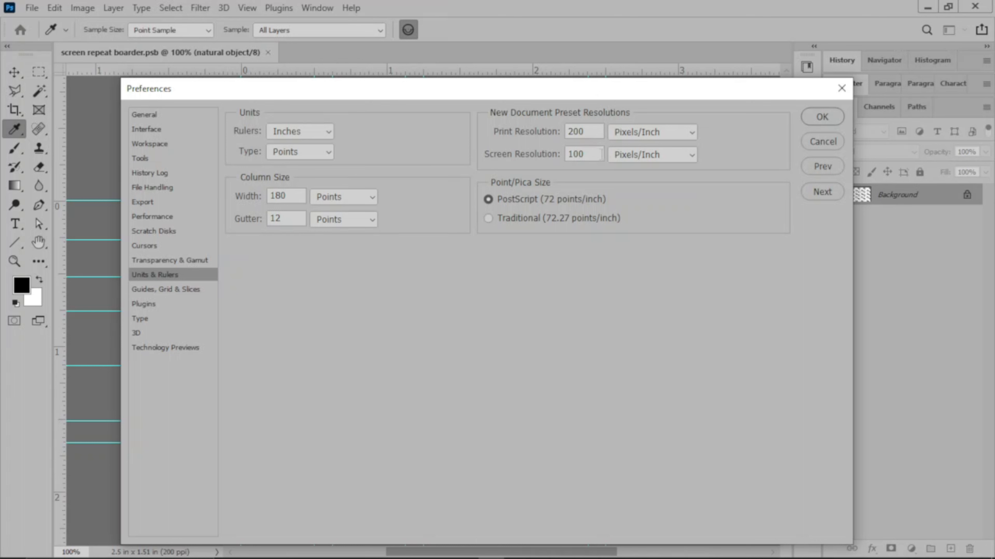
left_click(659, 155)
left_click(659, 155)
left_click_drag(578, 85, 585, 64)
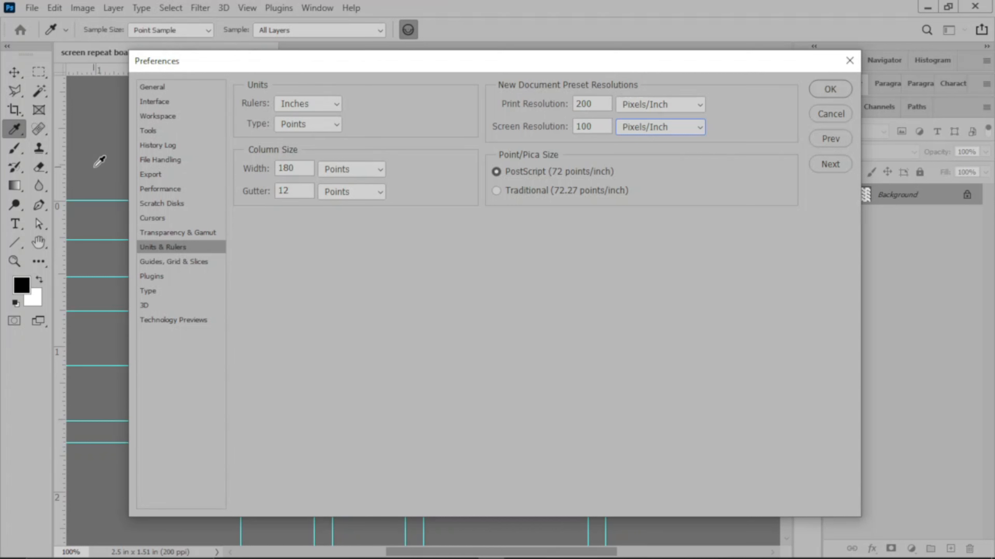
left_click_drag(438, 62, 485, 80)
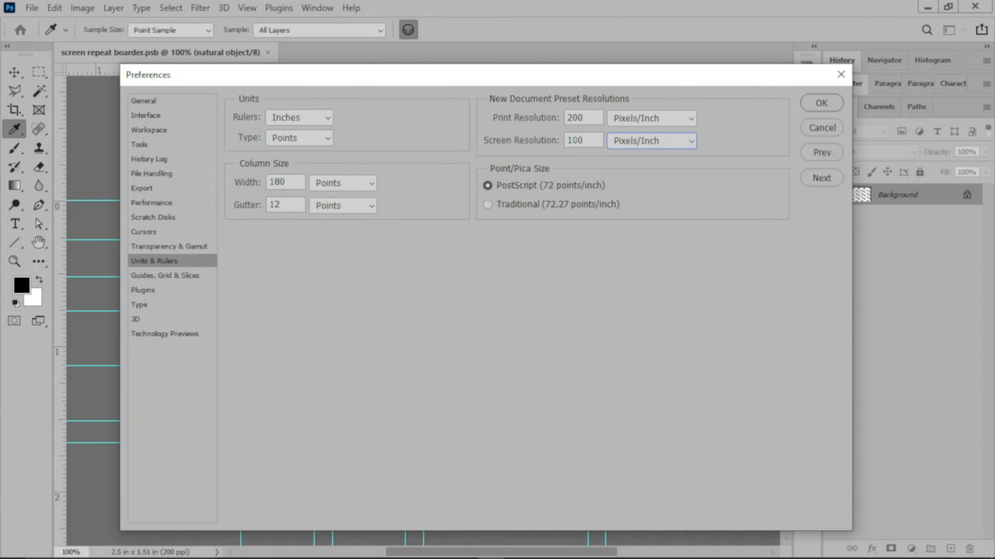
left_click_drag(618, 80, 588, 75)
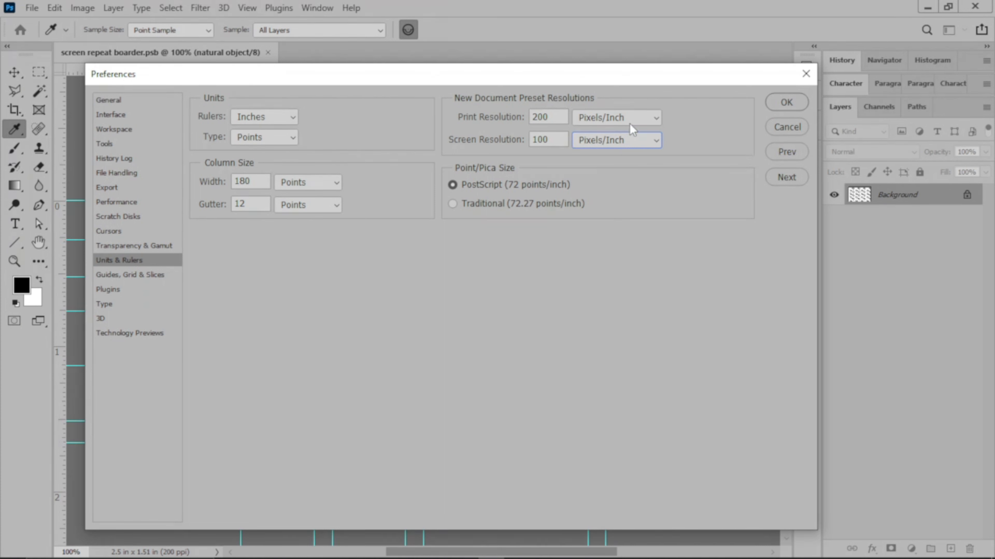
left_click(640, 139)
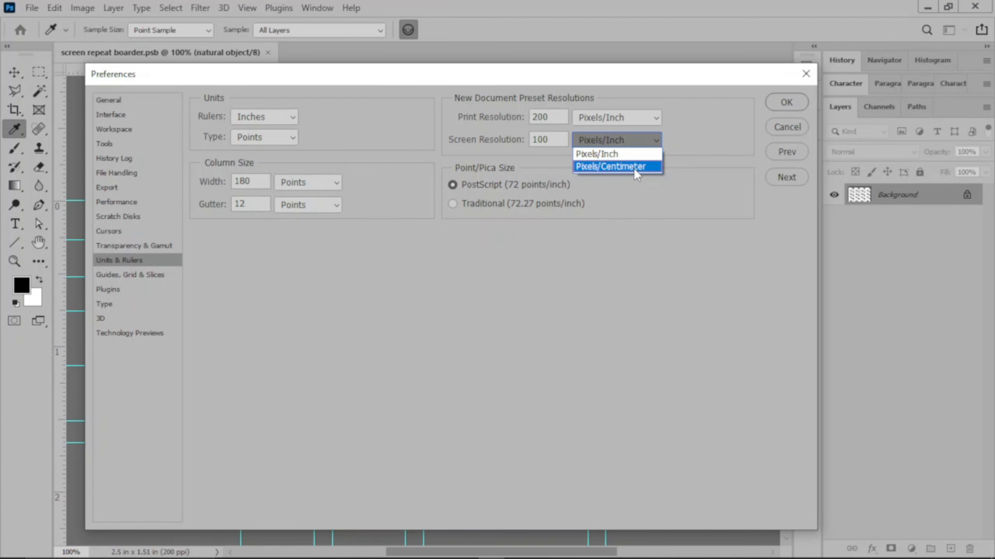
left_click(622, 154)
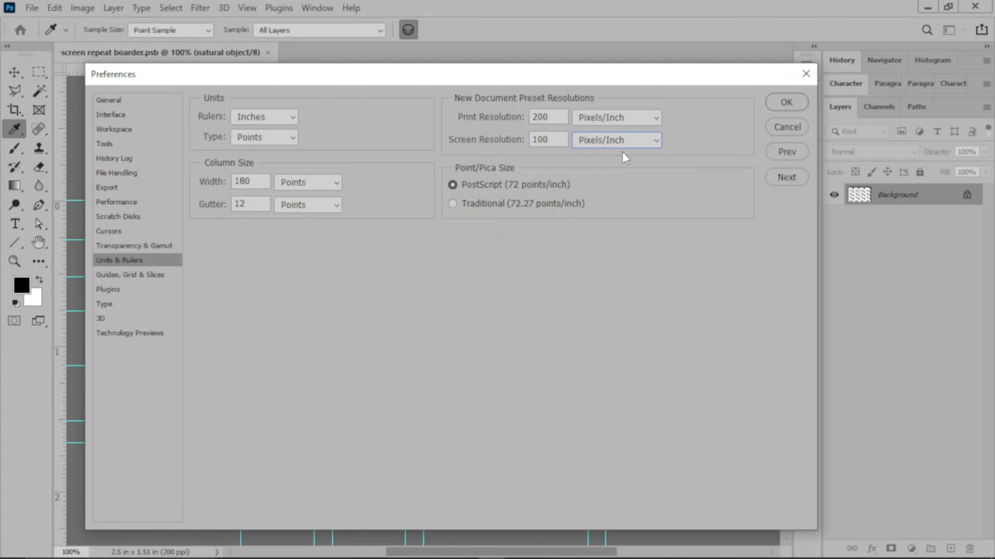
left_click(789, 104)
key("v")
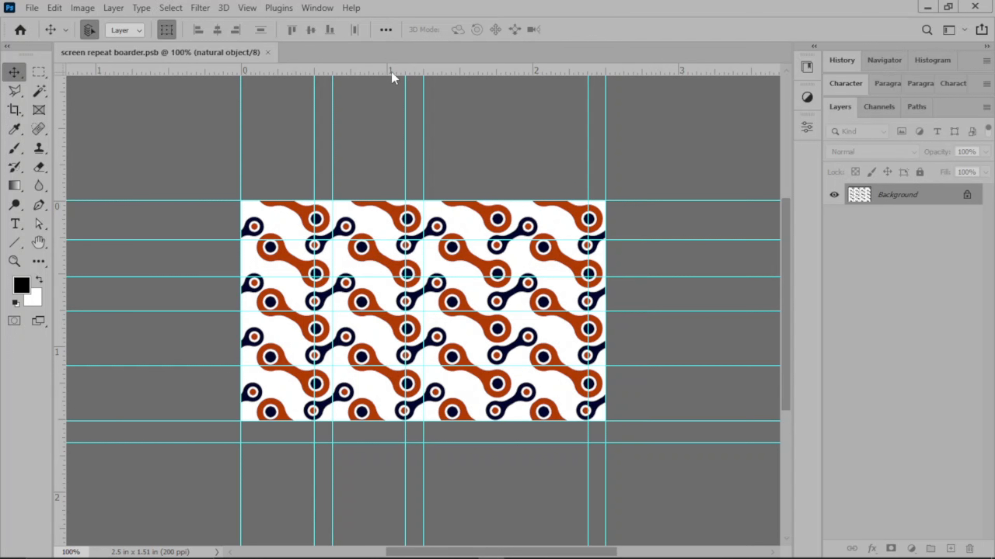
Display the document at print size.
left_click(246, 8)
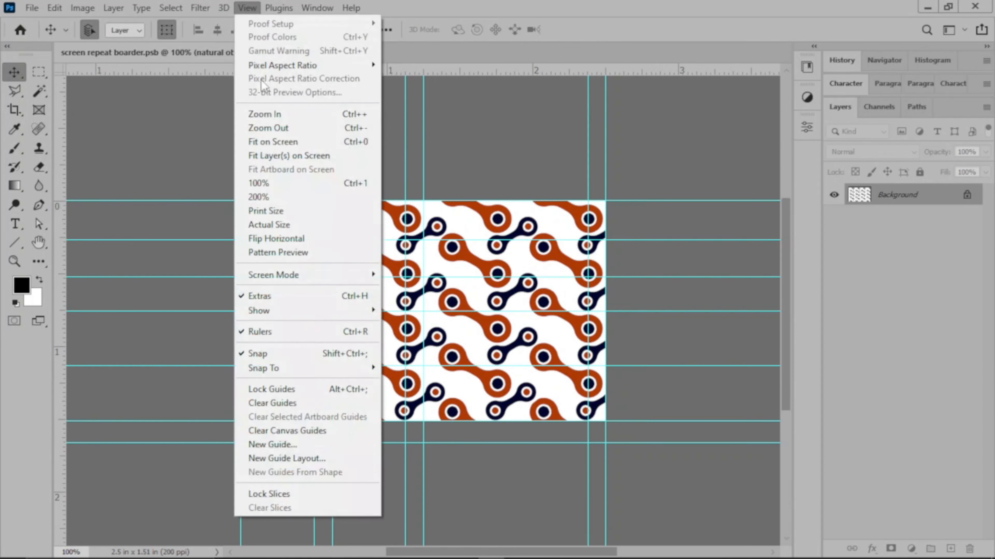
left_click(291, 214)
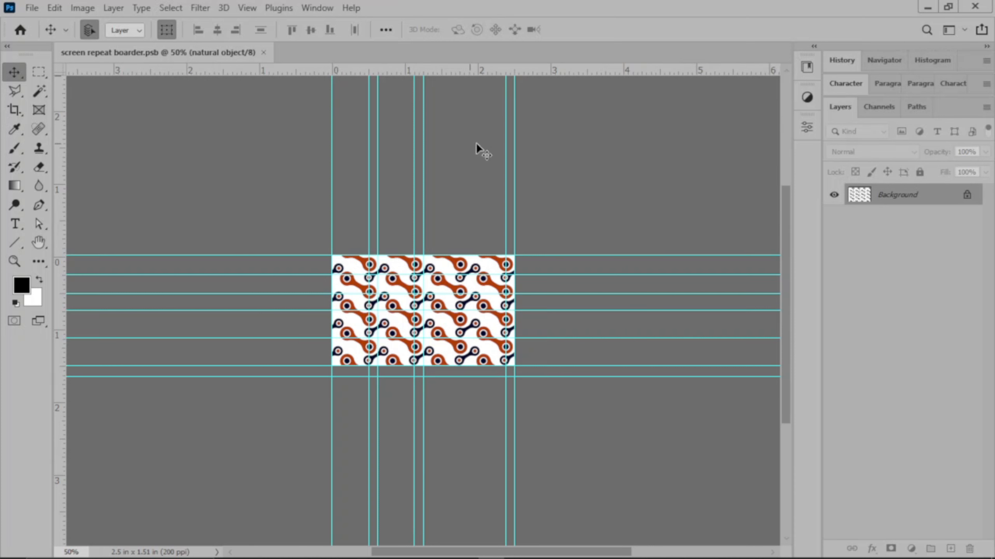
Remove five of the vertical guides, keeping the one at 0 and the one at about 0.5 inch.
left_click_drag(506, 140, 59, 227)
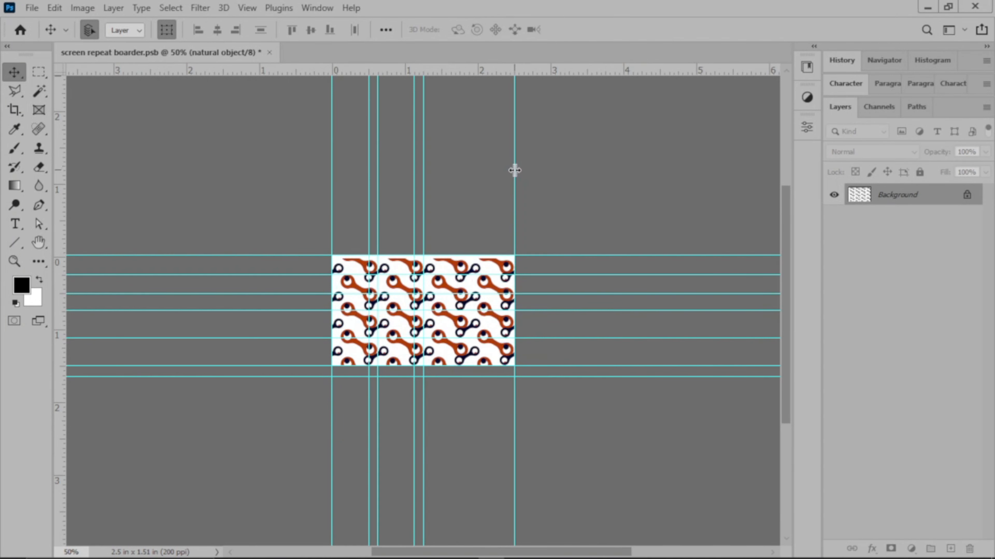
left_click_drag(514, 173, 61, 229)
left_click_drag(426, 214, 59, 230)
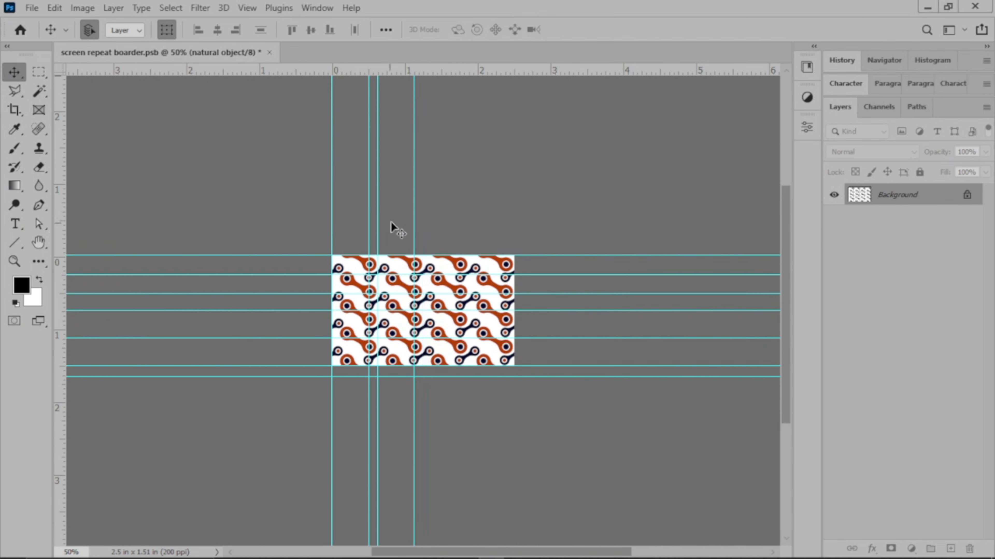
left_click_drag(412, 213, 59, 220)
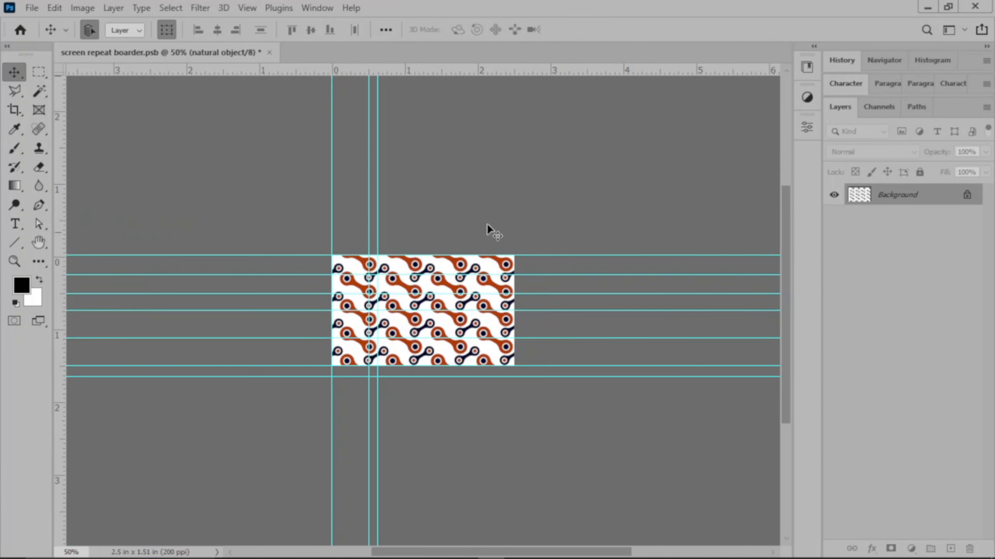
left_click_drag(378, 210, 59, 185)
Move the remaining inner vertical guide to 1 inch and add another vertical guide at 2 inches.
left_click_drag(368, 222, 405, 217)
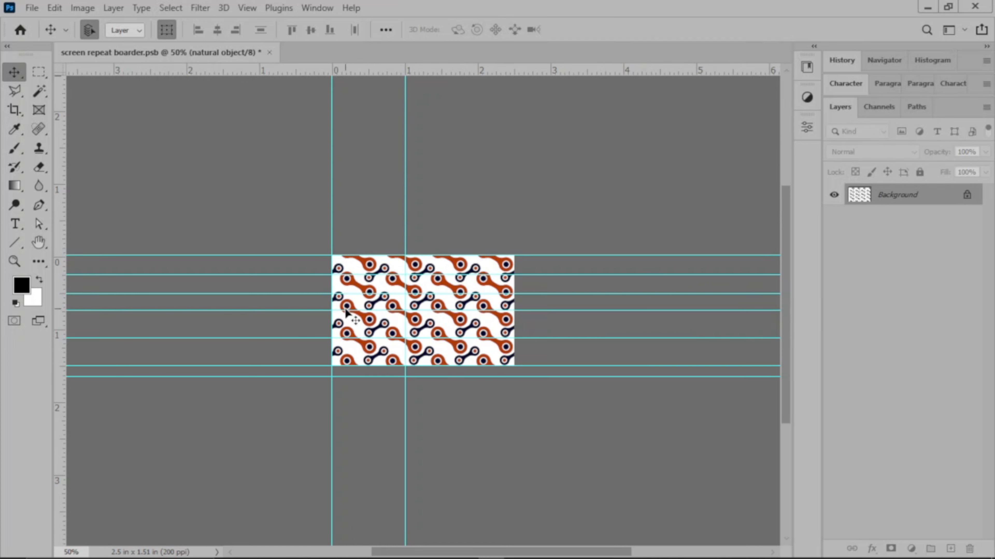
left_click_drag(64, 136, 478, 177)
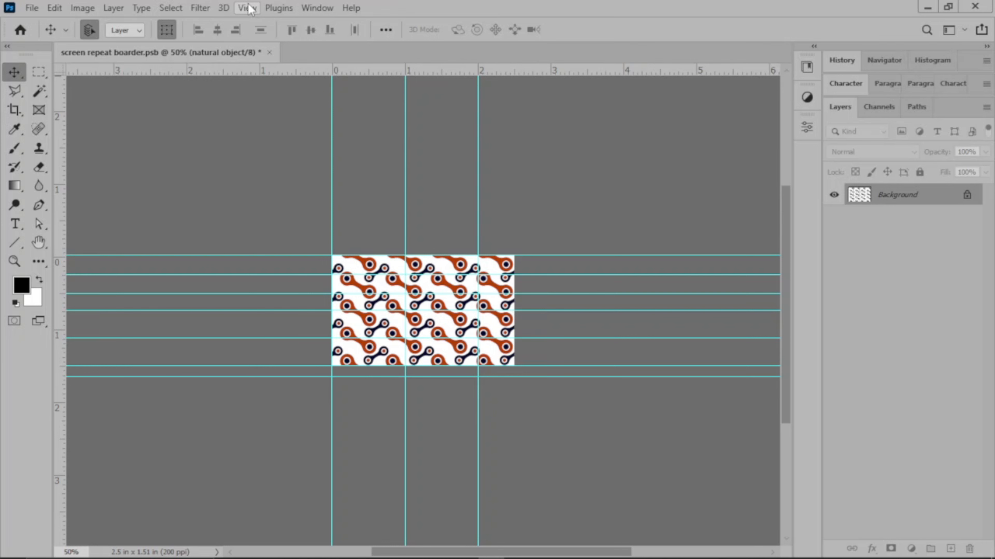
left_click(55, 8)
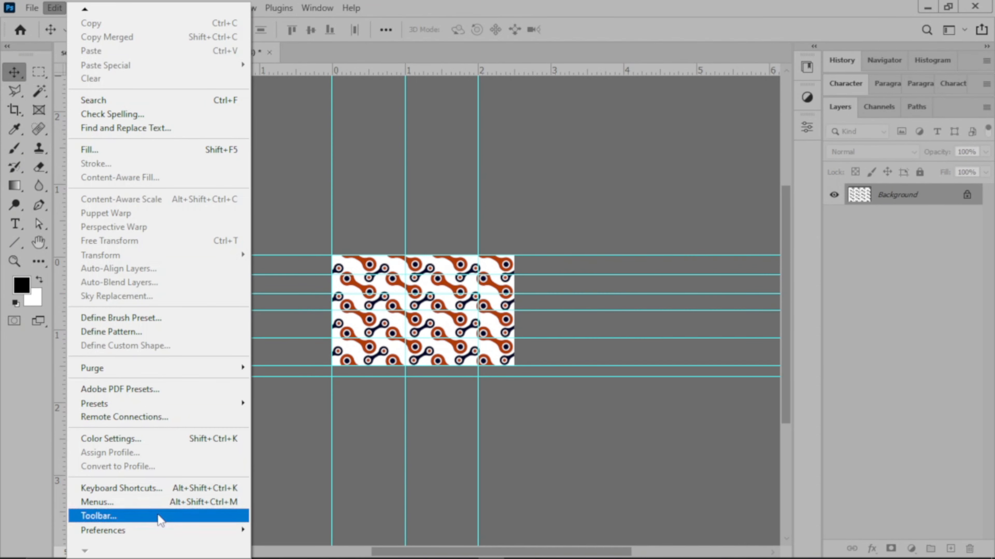
mouse_move(156, 531)
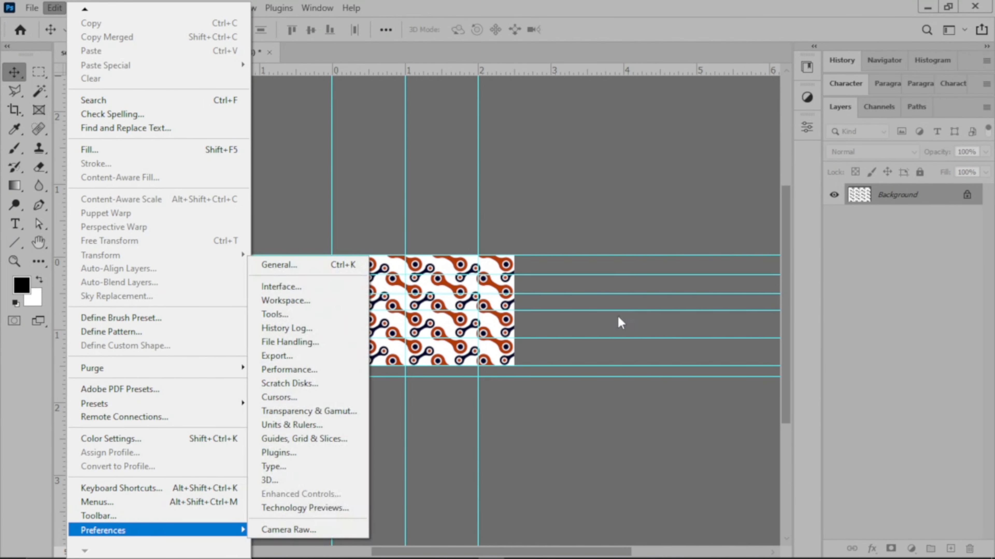
left_click(306, 425)
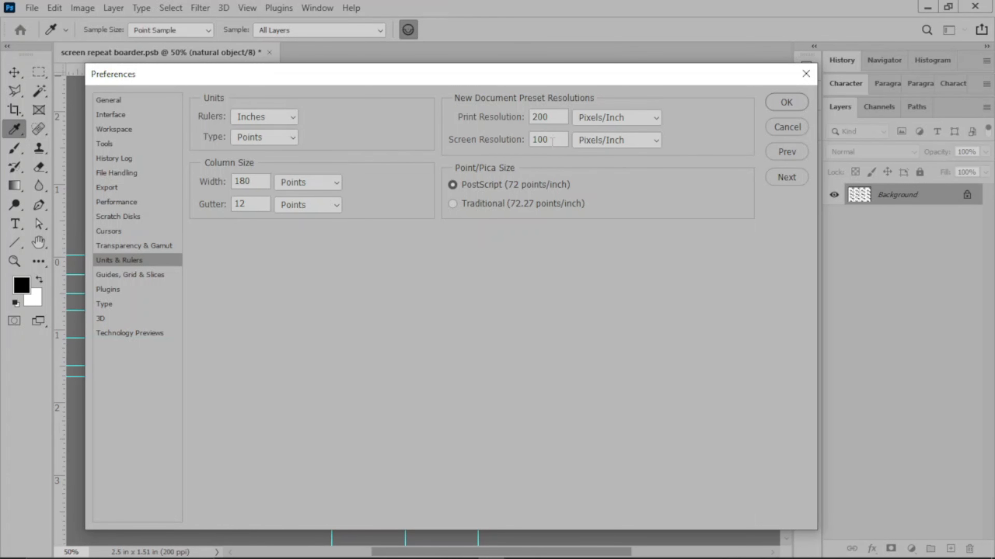
left_click_drag(521, 76, 568, 54)
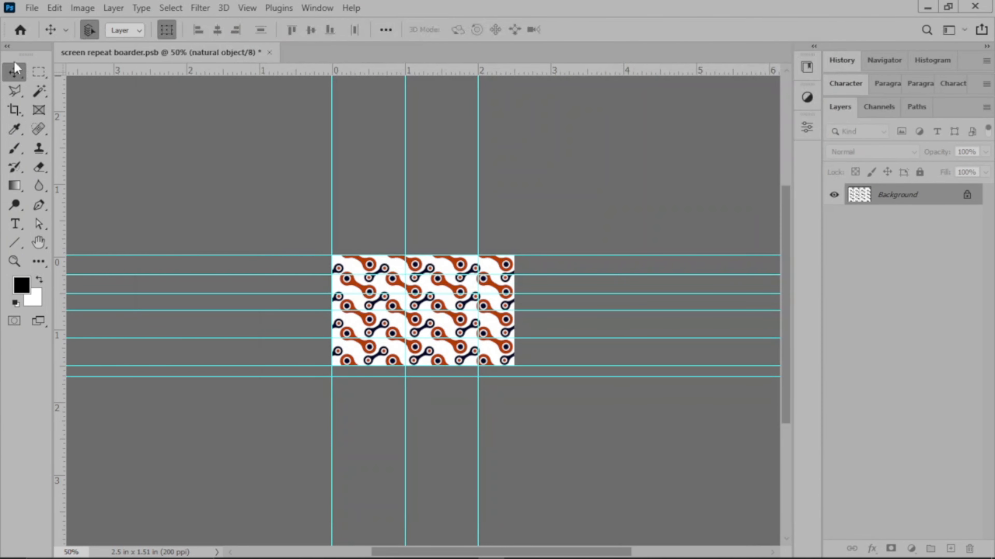
Set the screen resolution to 105 pixels/inch in the Units & Rulers preferences.
left_click(55, 8)
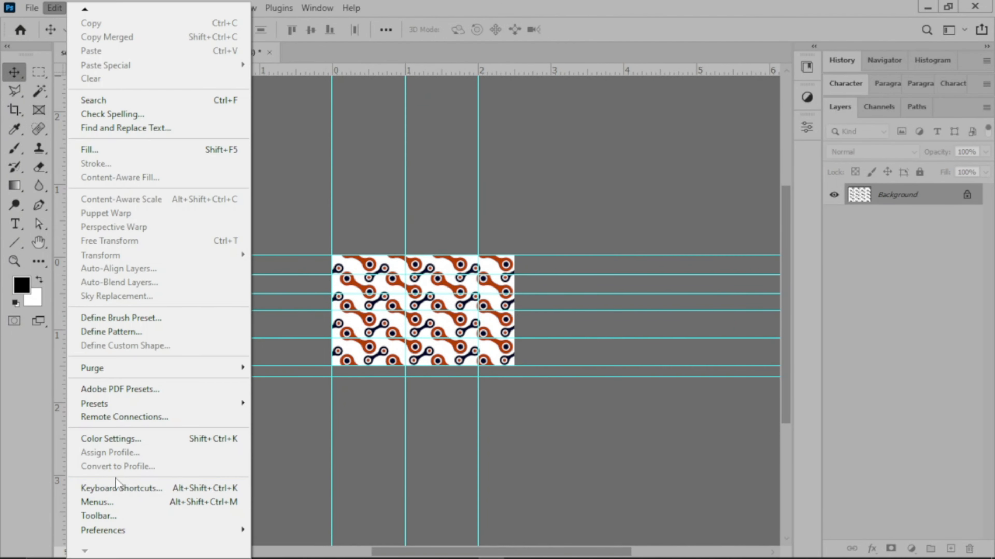
mouse_move(173, 529)
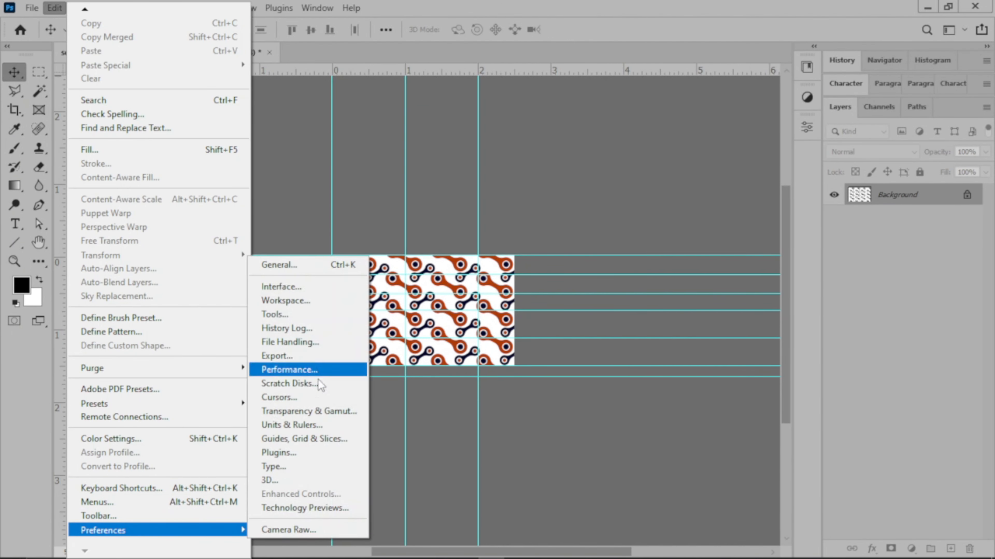
left_click(318, 425)
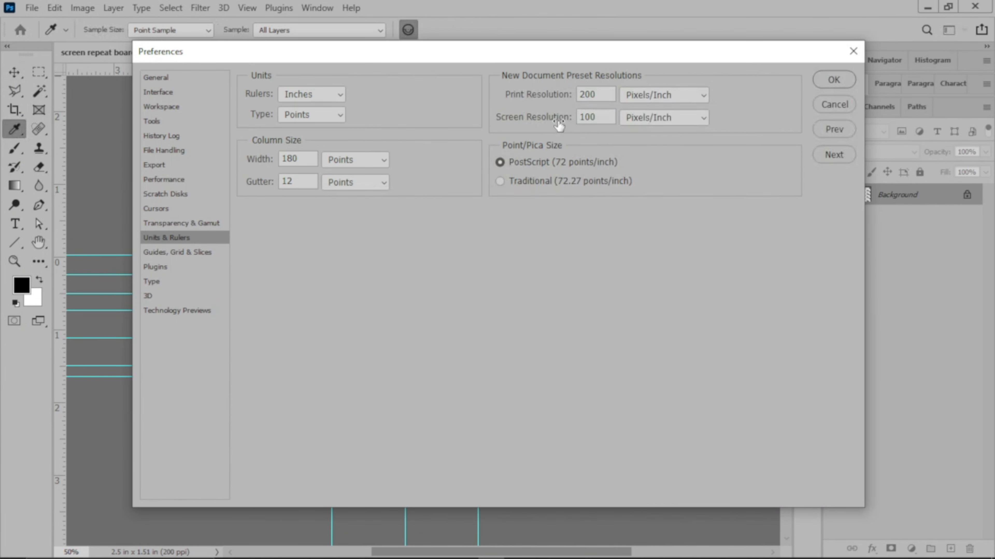
left_click_drag(558, 125, 615, 117)
type("5")
left_click(821, 85)
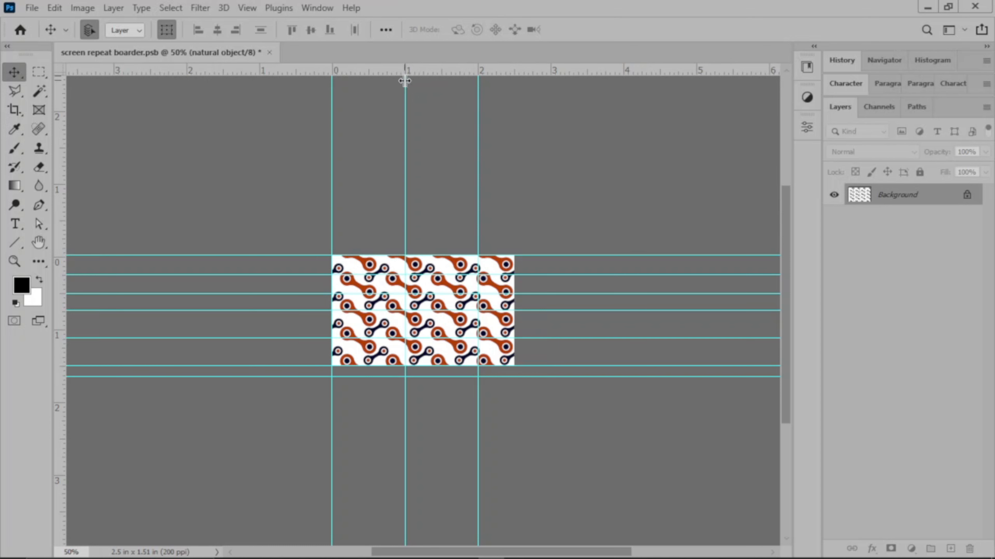
Update the print size view to the new screen resolution and undo the placement of the 2-inch vertical guide.
left_click(247, 8)
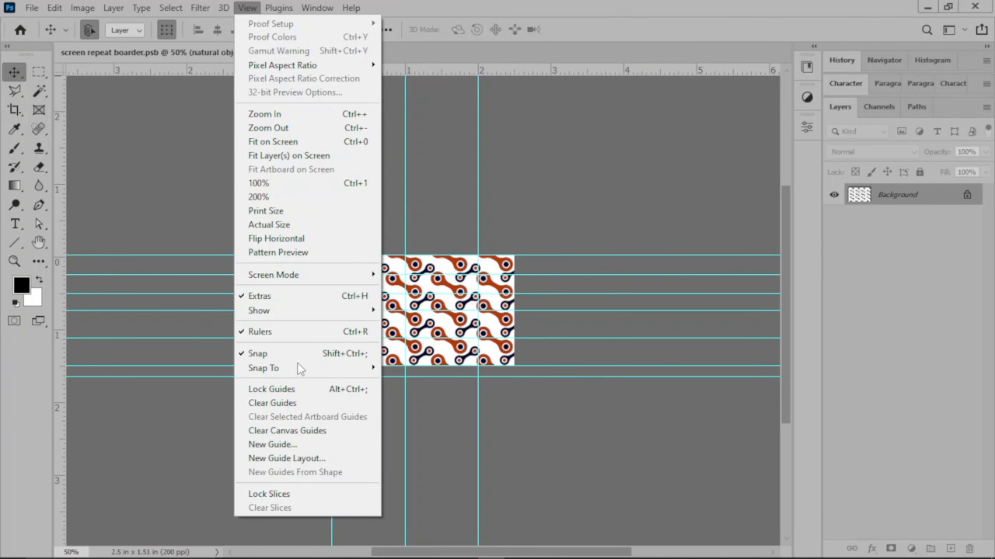
left_click(297, 211)
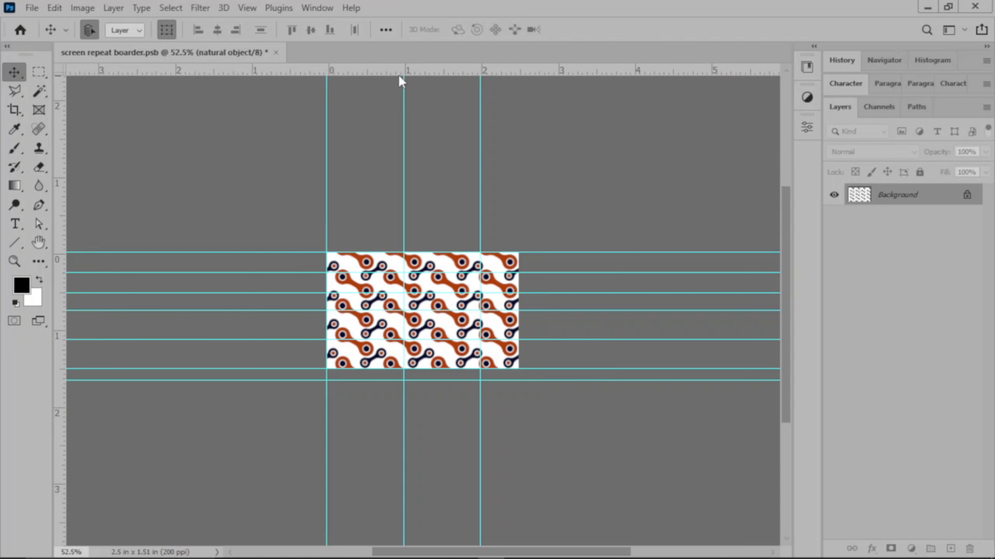
key("ctrl+z")
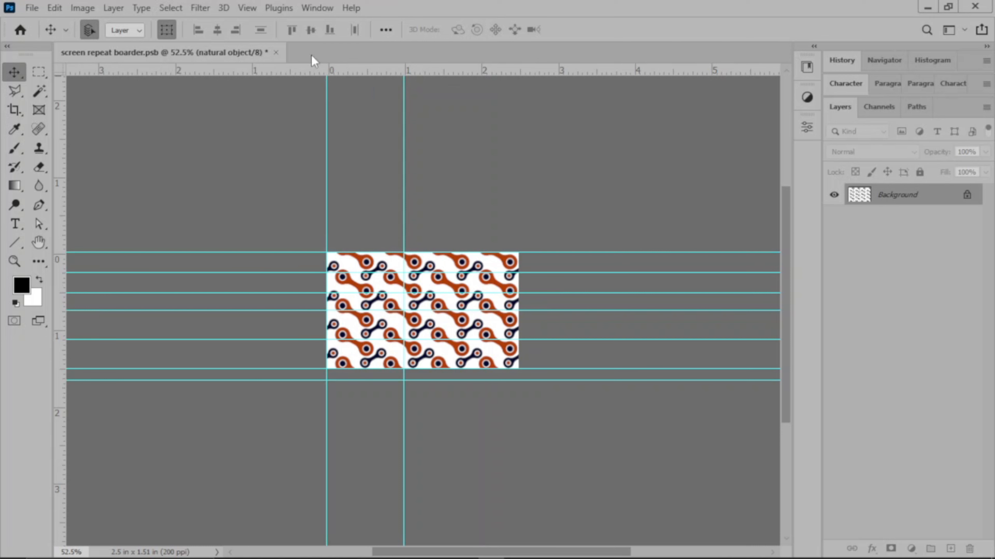
Set the screen resolution to 100 pixels/inch in the Units & Rulers preferences and display the document at print size.
left_click(54, 8)
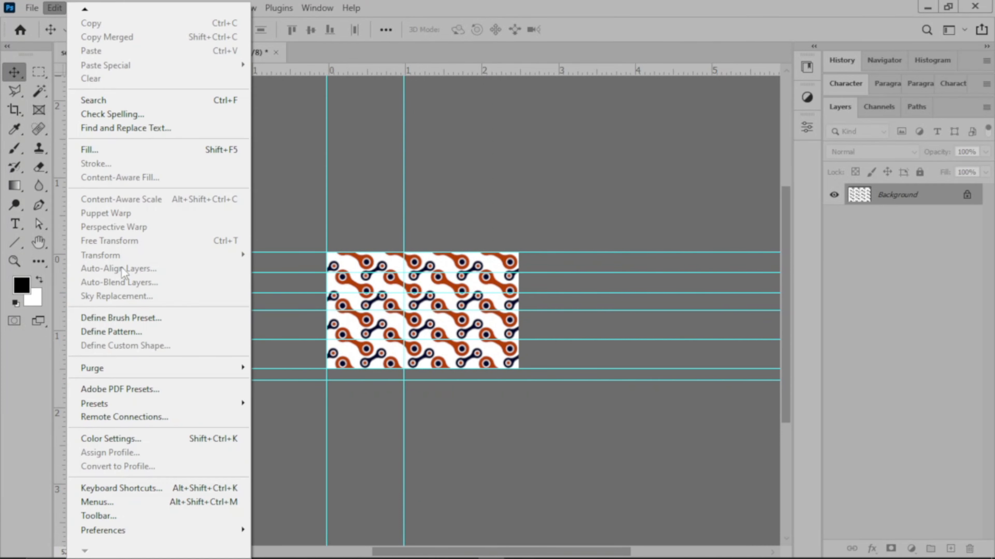
mouse_move(239, 530)
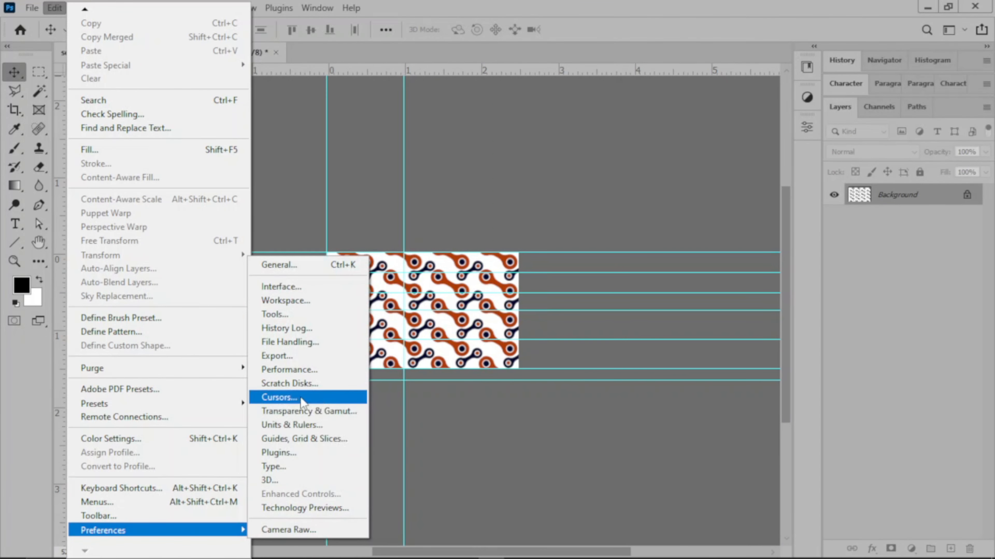
left_click(307, 427)
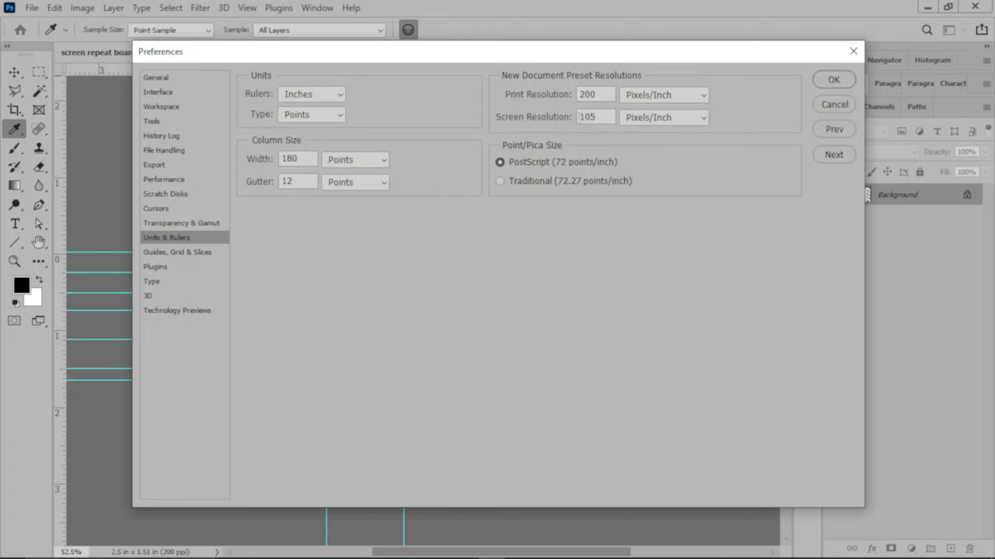
left_click_drag(590, 117, 596, 116)
type("00")
left_click(846, 80)
key("v")
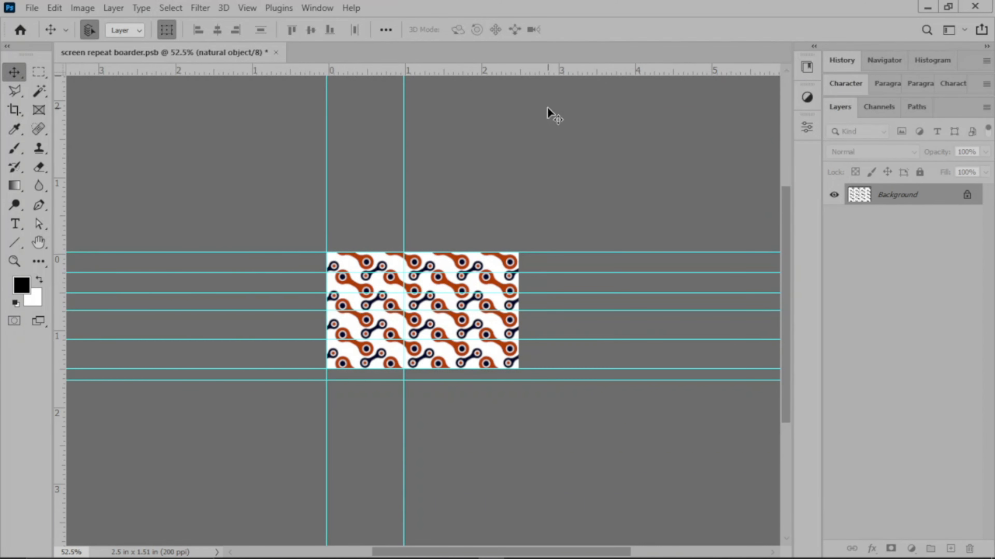
left_click(248, 7)
left_click(287, 212)
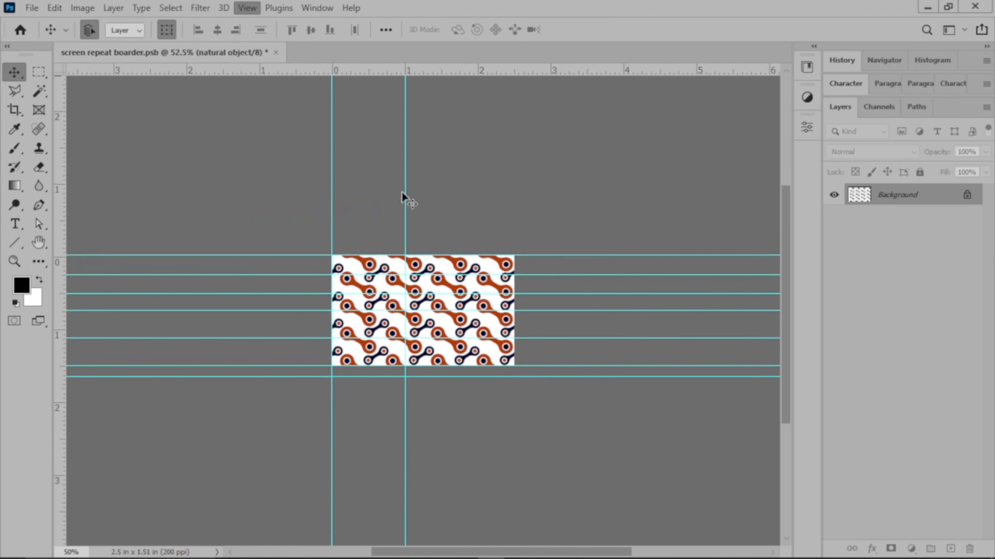